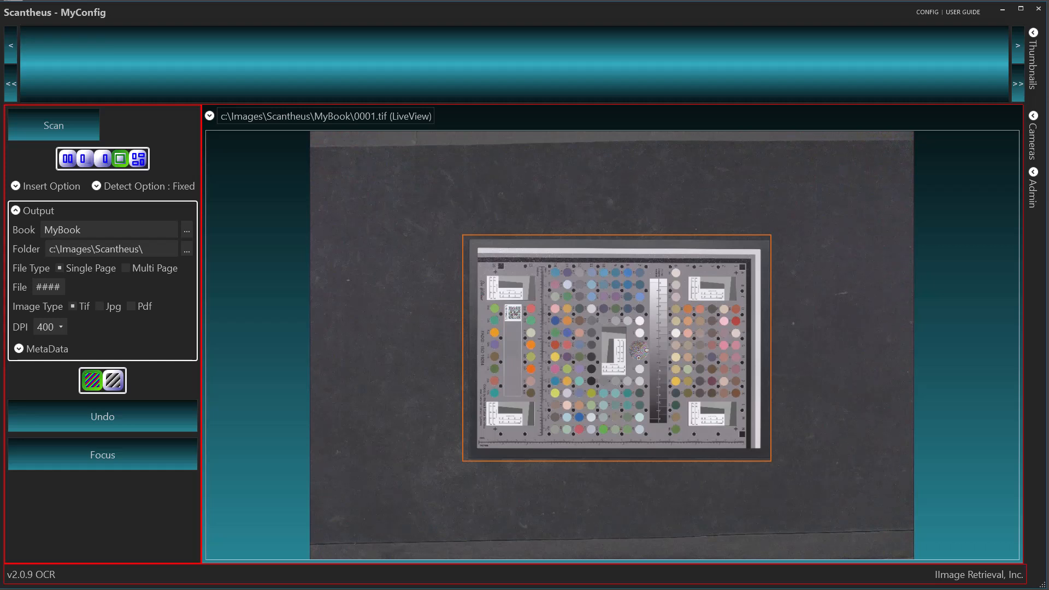
- Enable ICC Profiling in the admin Output Options
left_click(1033, 171)
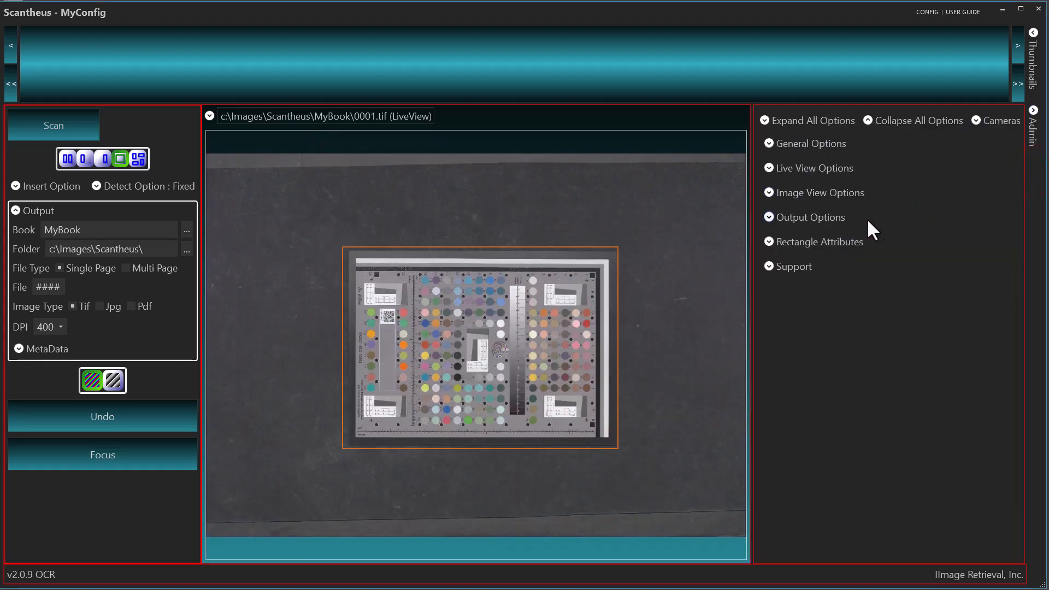
left_click(768, 216)
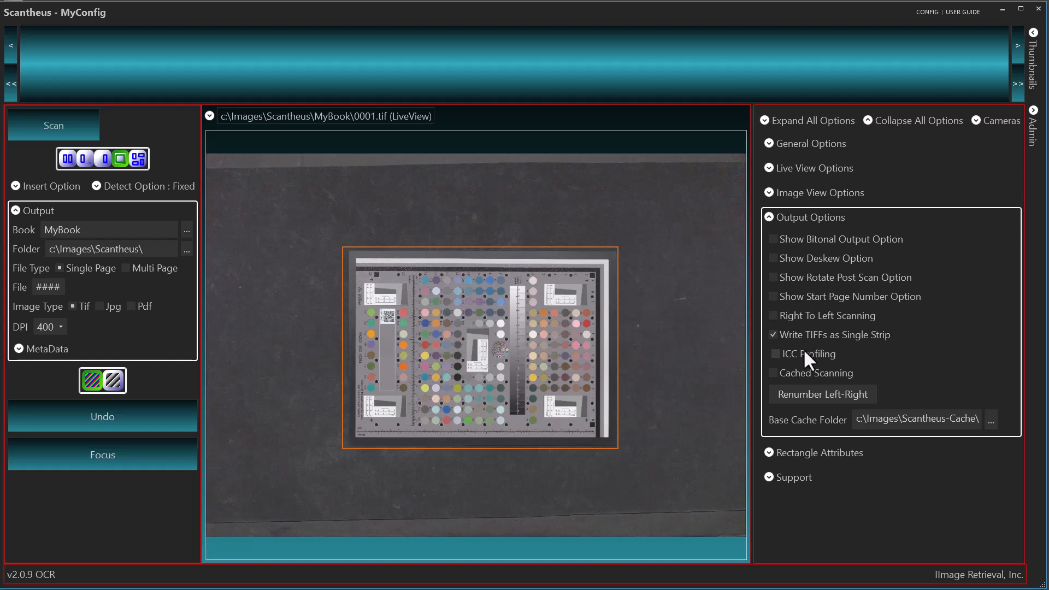
left_click(775, 353)
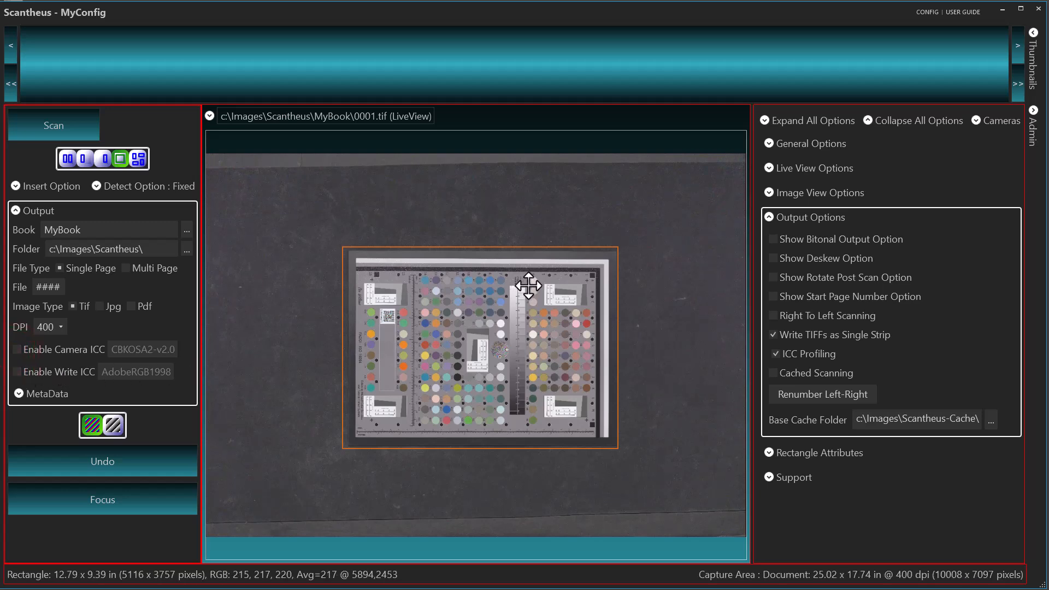
left_click(773, 354)
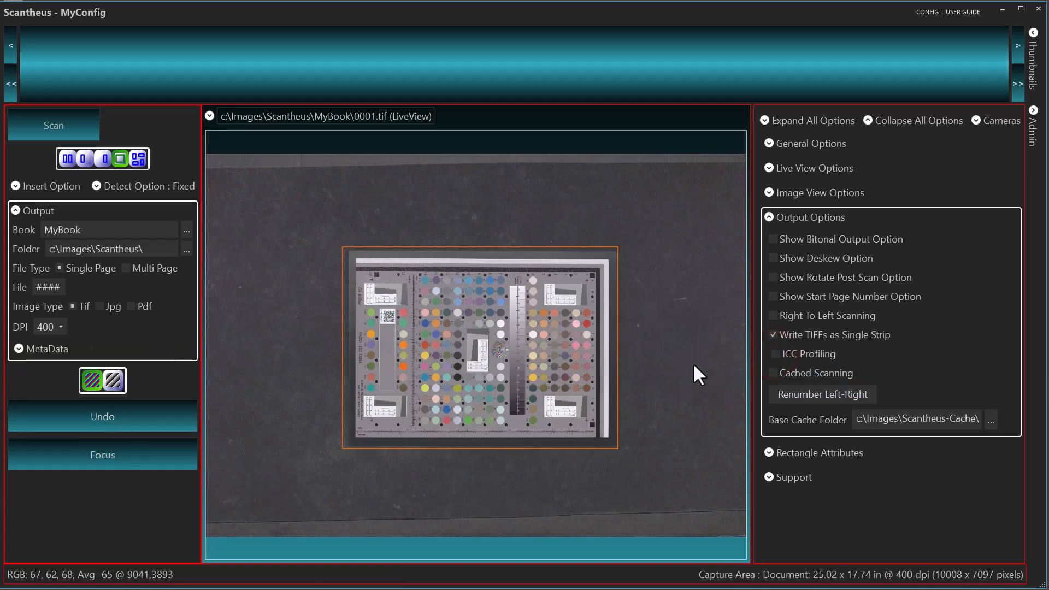
left_click(774, 353)
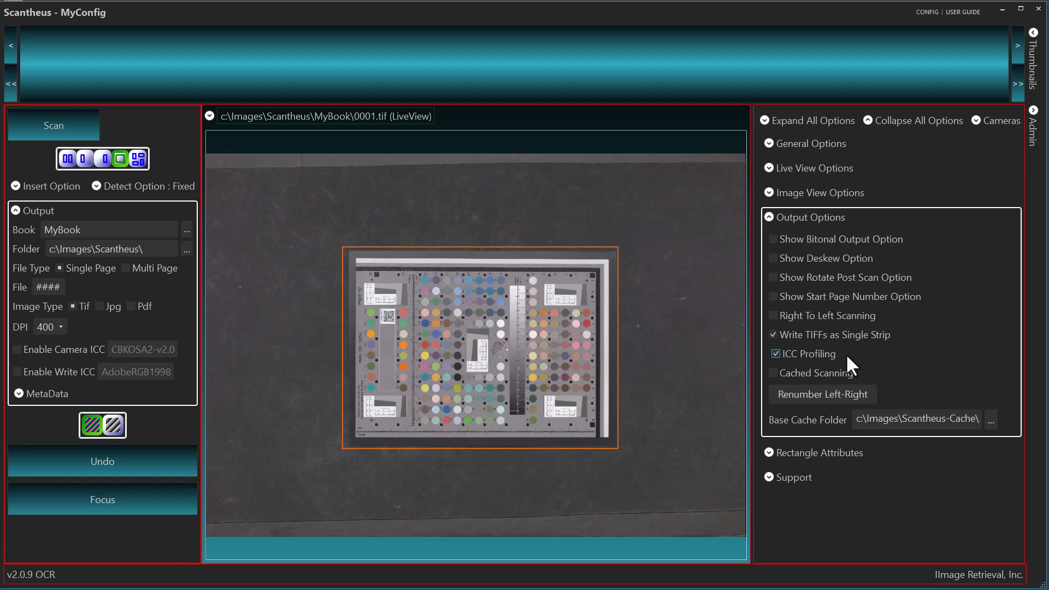
- Check the installed Argyll version in the Support system information, with the Output Options collapsed
left_click(768, 477)
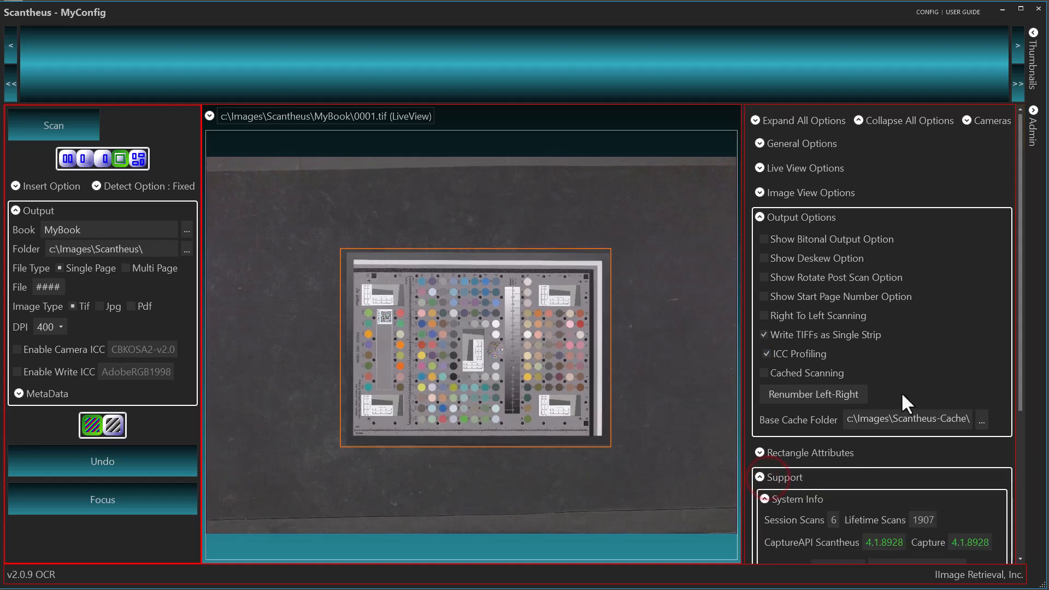
left_click(759, 216)
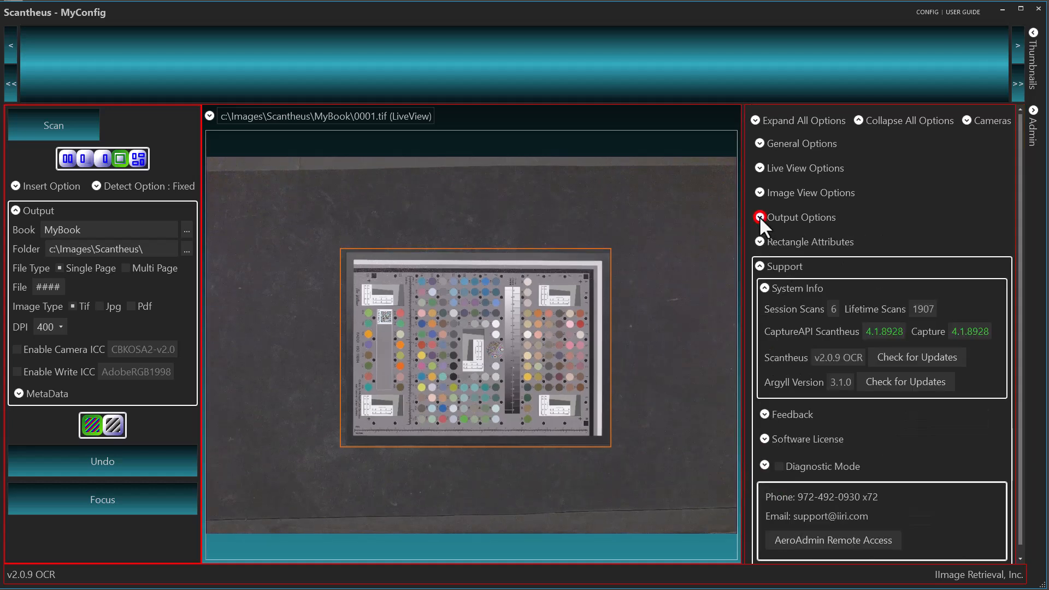
mouse_move(769, 385)
mouse_move(804, 387)
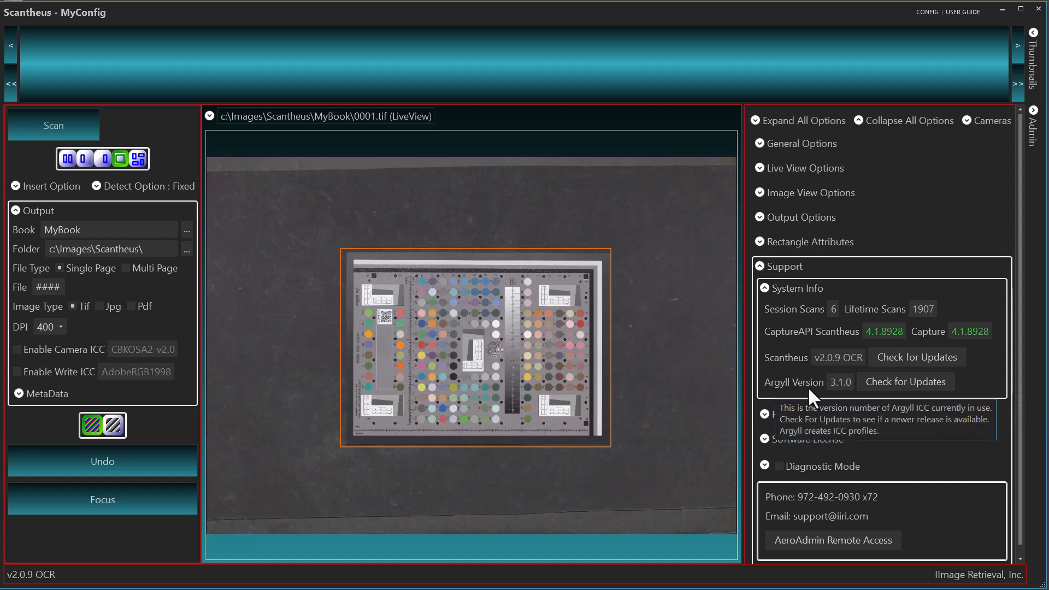
left_click(758, 267)
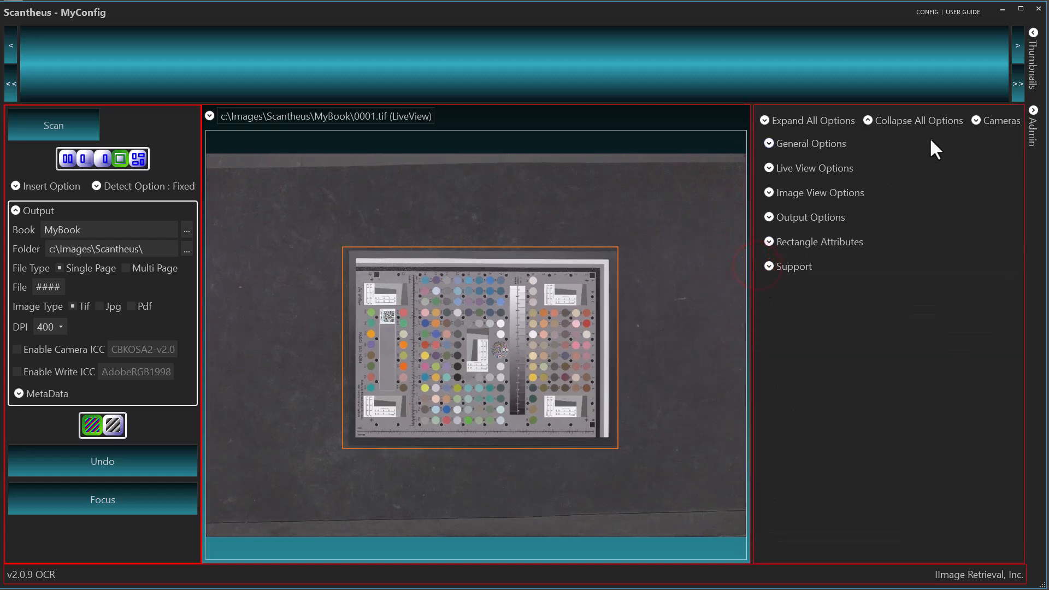
- Open the camera settings and enter calibration mode
left_click(976, 118)
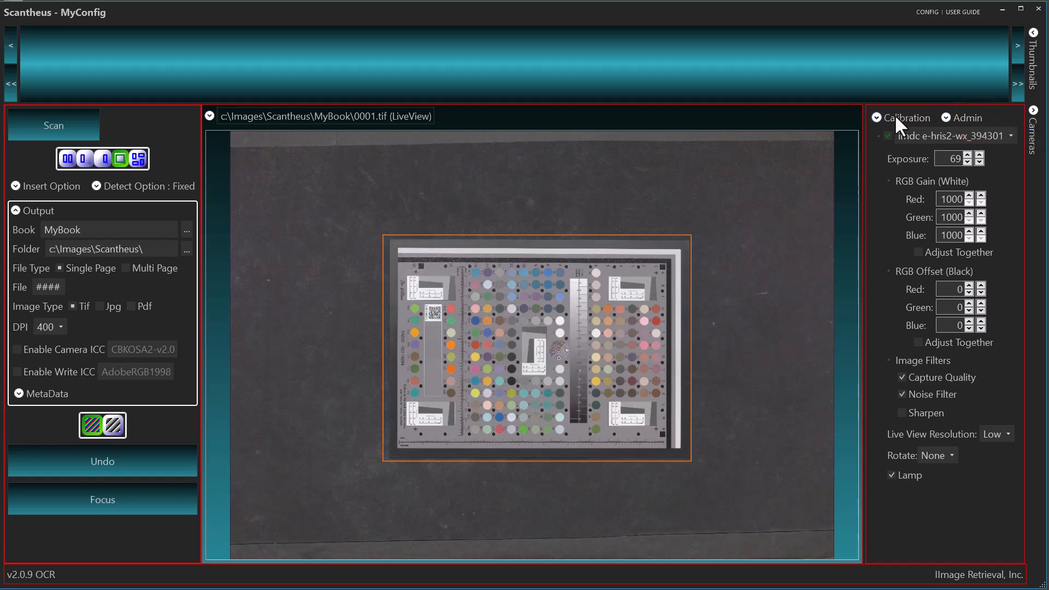
left_click(877, 116)
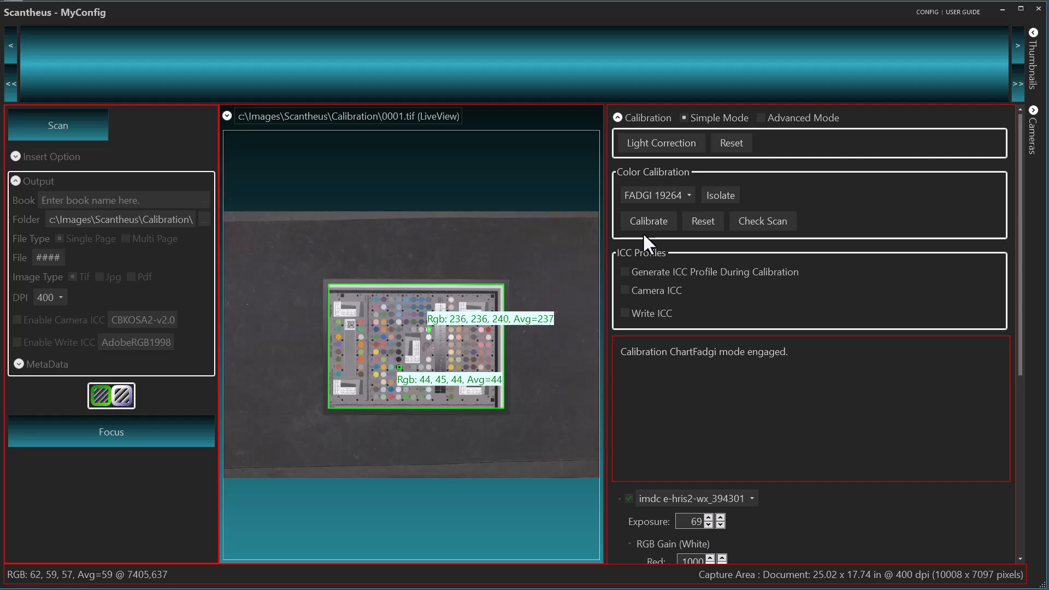
- Isolate the FADGI 19264 chart in the live view and return to the full live view area
left_click(715, 194)
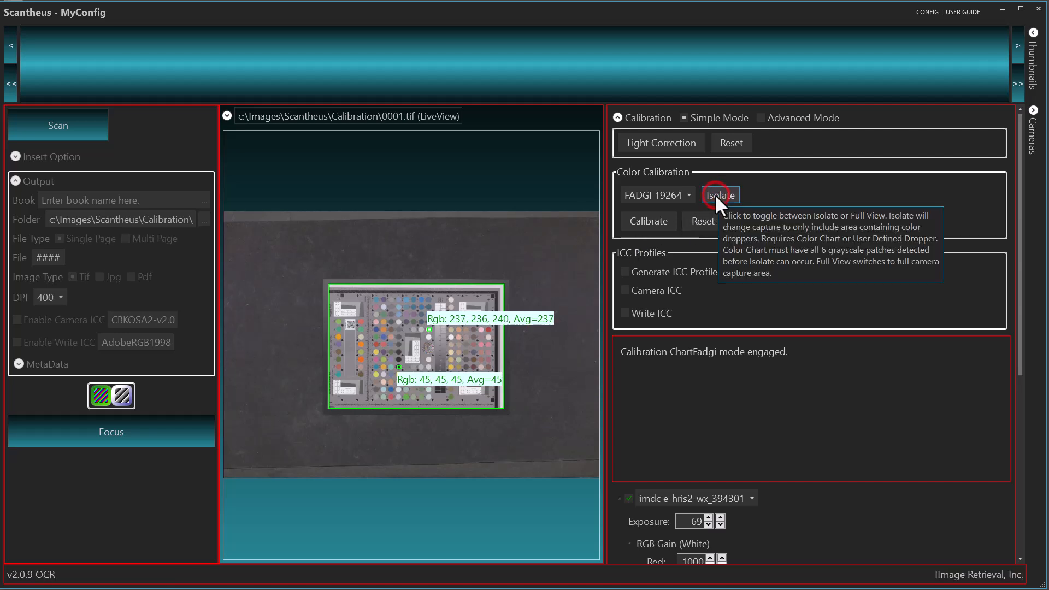
left_click(715, 194)
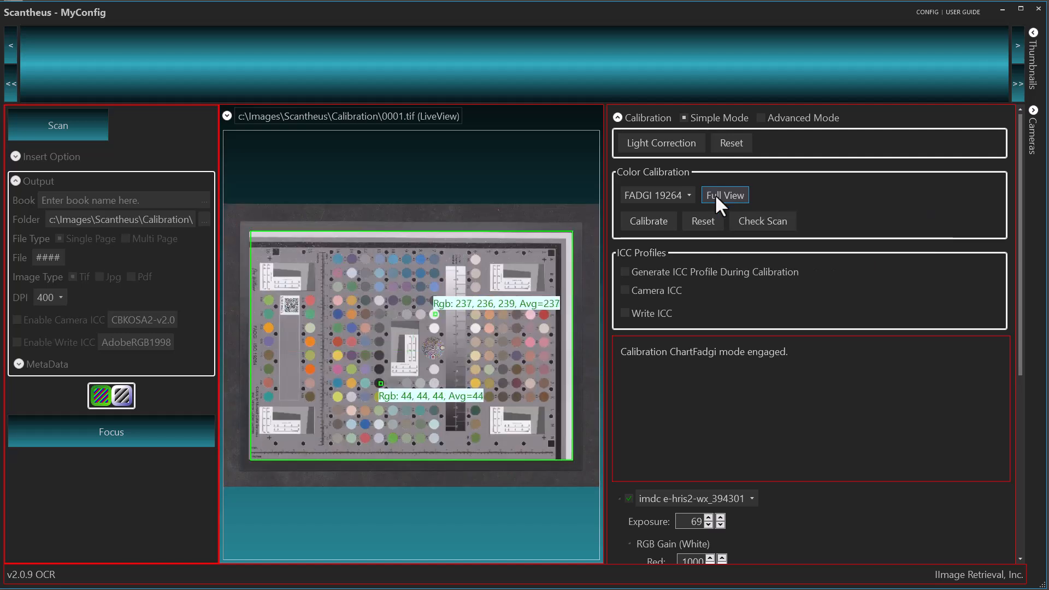
right_click(556, 212)
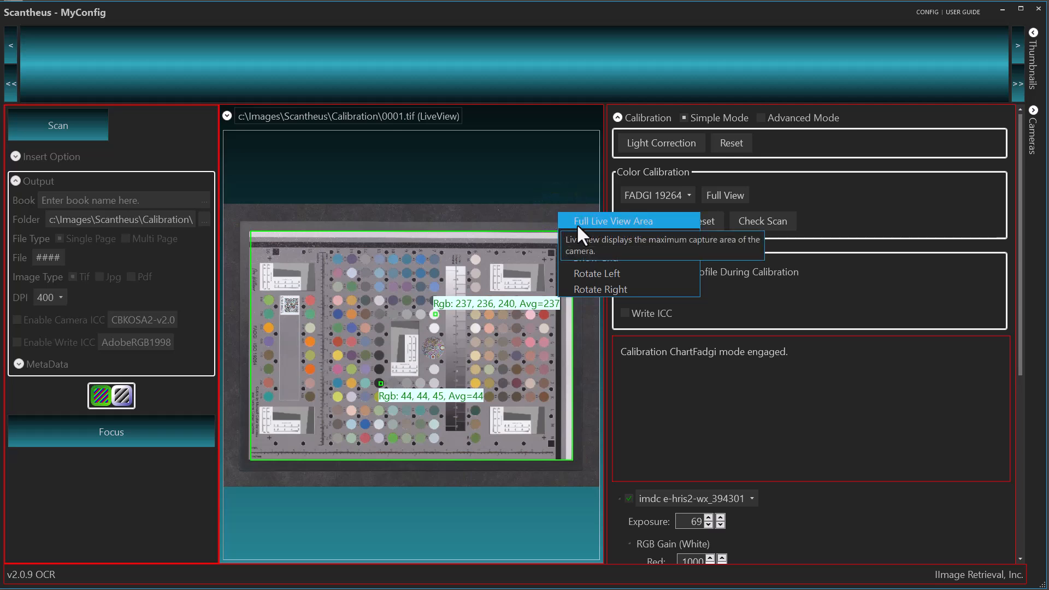
left_click(576, 222)
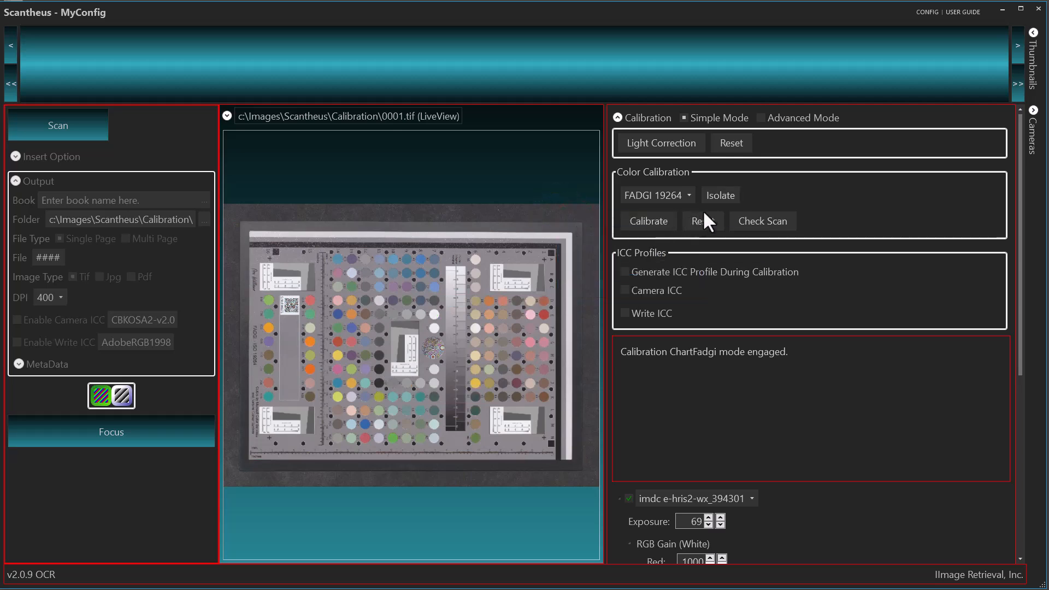
left_click(718, 199)
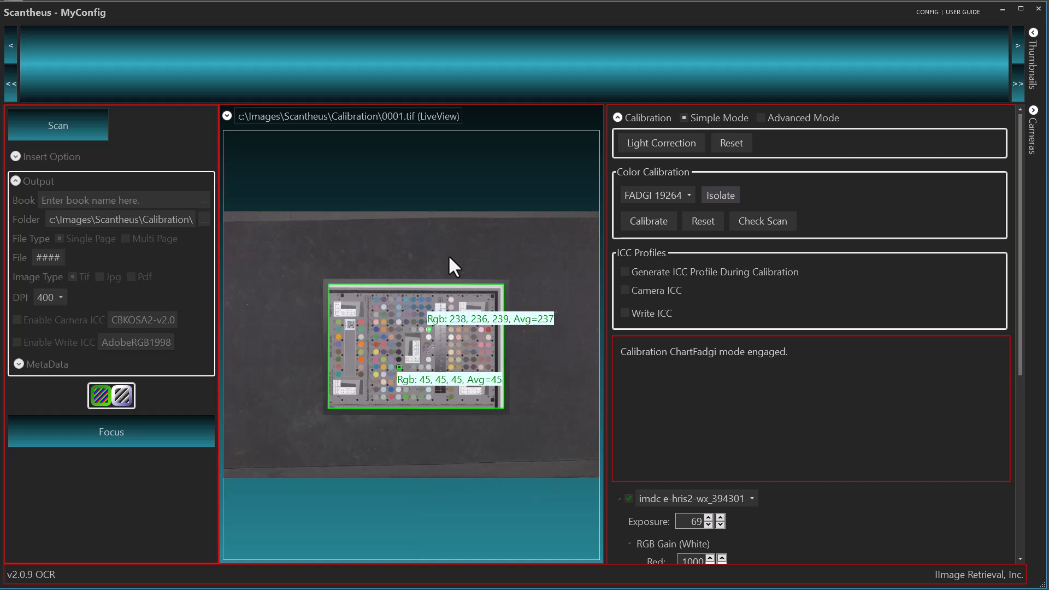
- Define the live view area as a rectangle drawn just around the color chart
right_click(292, 245)
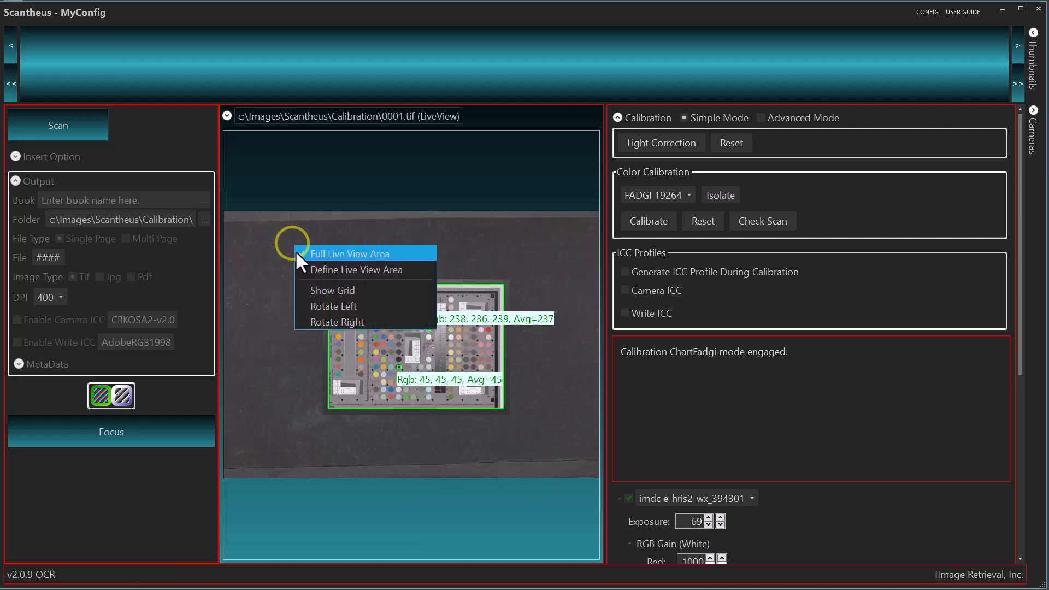
left_click(304, 262)
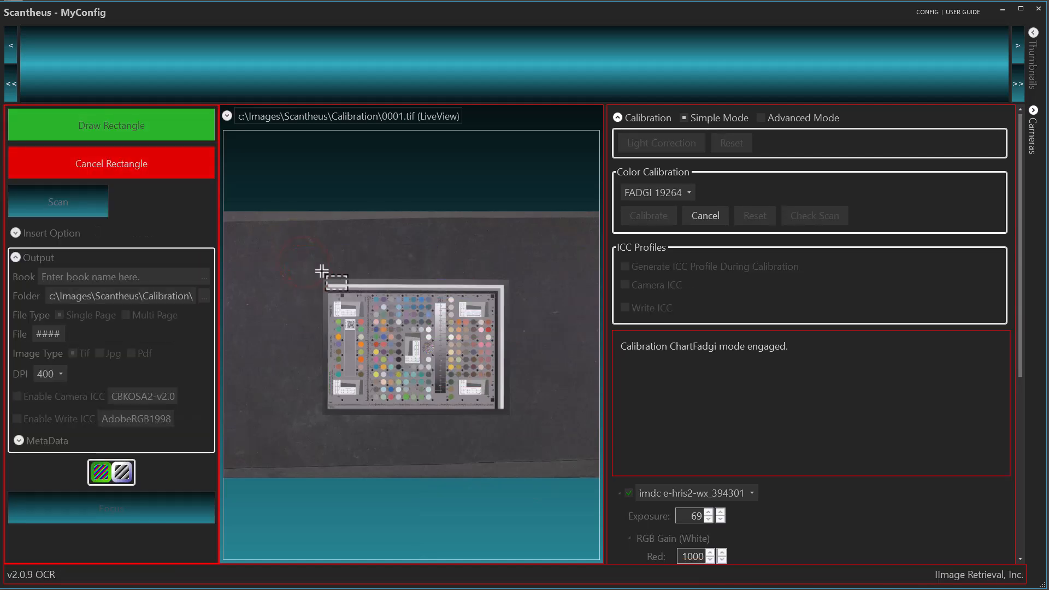
mouse_move(314, 268)
left_mouse_down()
mouse_move(480, 424)
mouse_move(514, 437)
mouse_move(515, 428)
left_mouse_up()
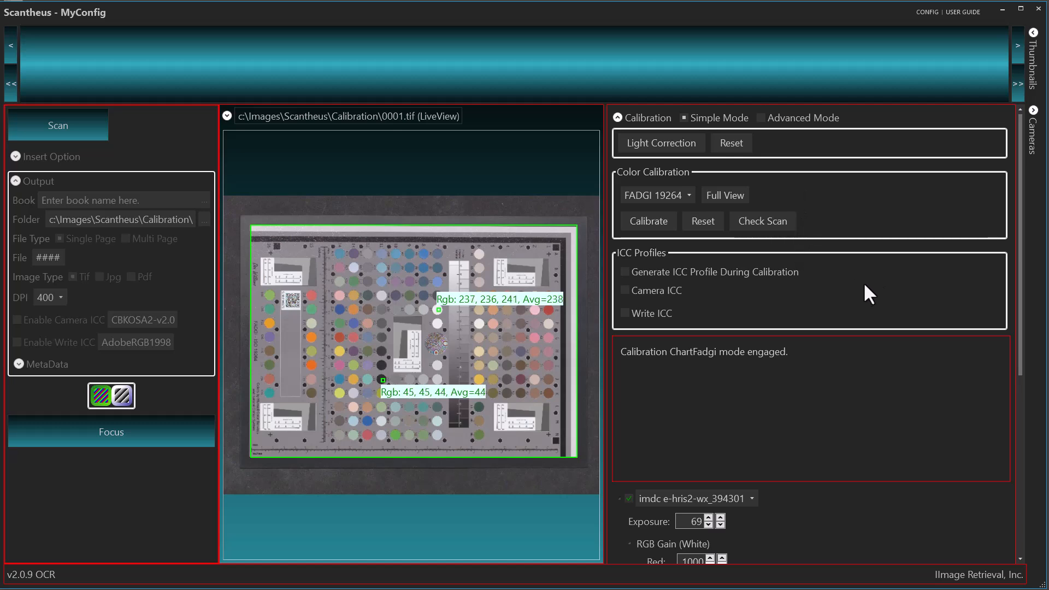
- Turn off the camera's Capture Quality and Noise Filter image filters before calibrating
left_click_drag(1018, 273, 1008, 470)
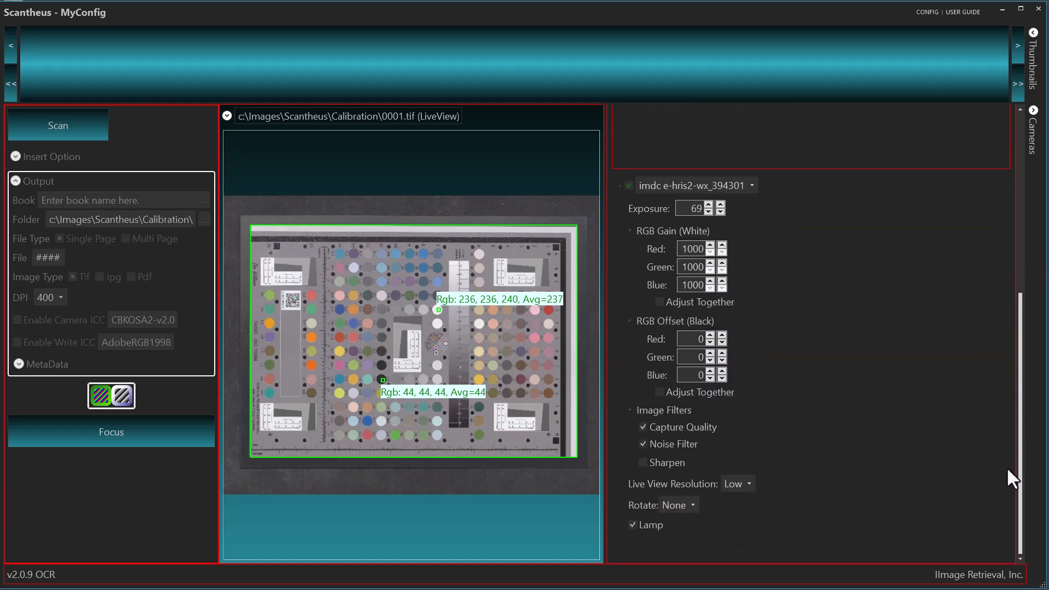
left_click(642, 427)
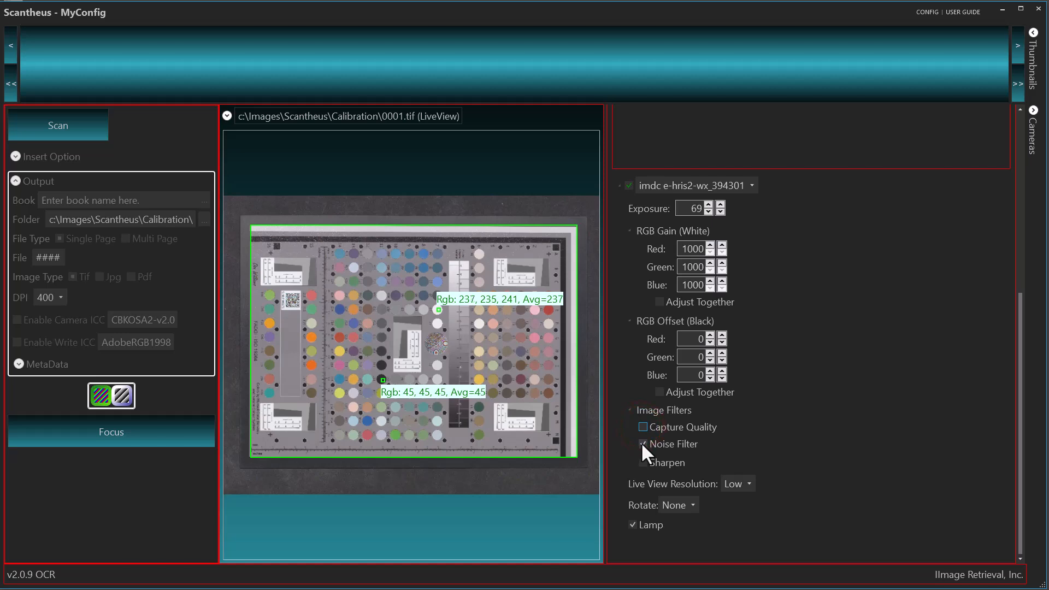
left_click(643, 444)
left_click(1021, 331)
left_click_drag(1021, 330, 1022, 126)
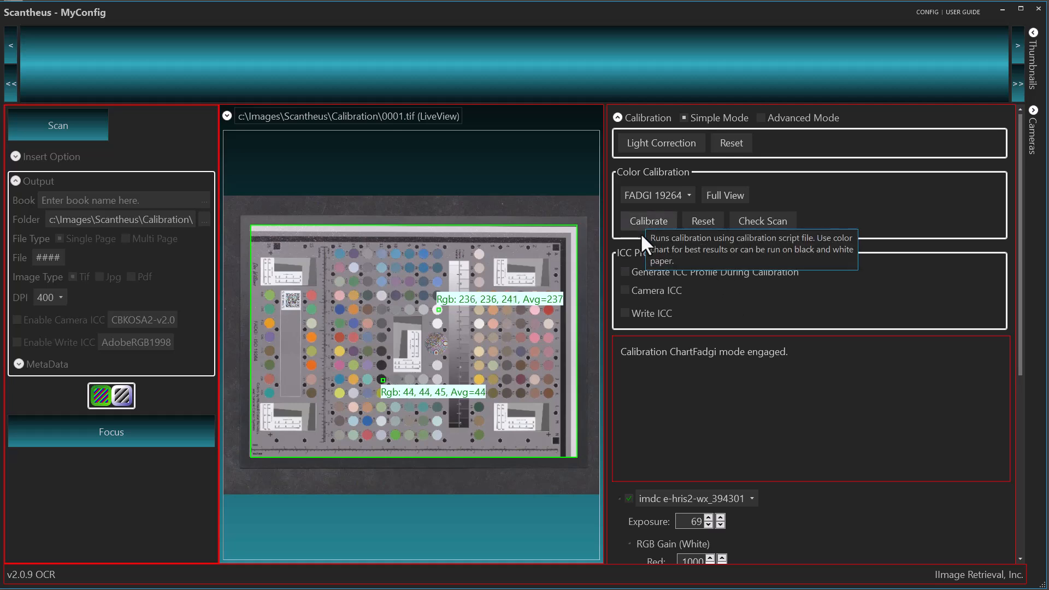
- Enable ICC profile generation during calibration and replace the profile name prefix with the operator's first name, keeping the _%Y-%m-%d date pattern
left_click(623, 271)
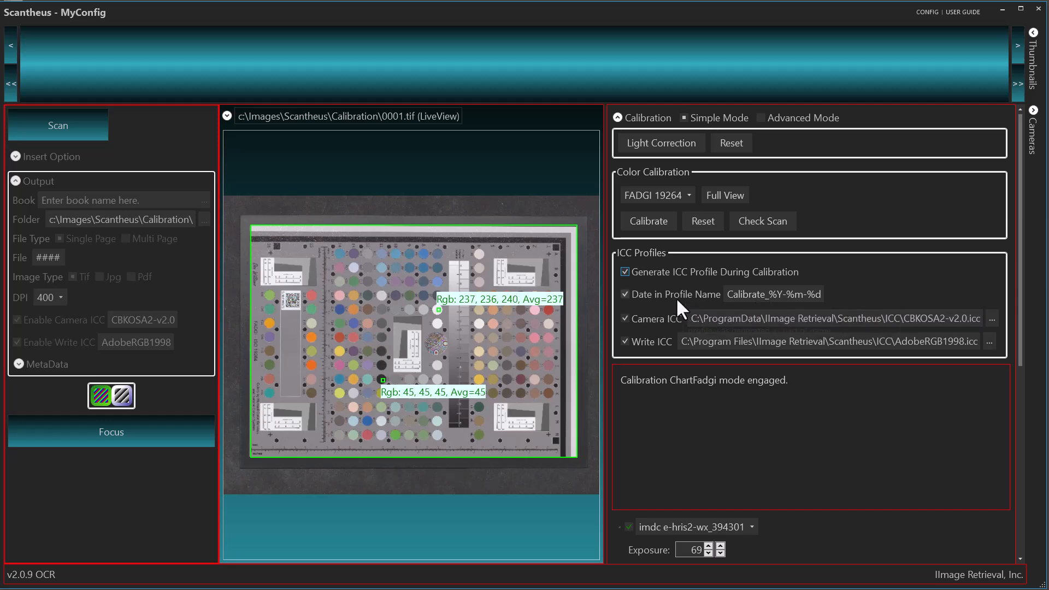
mouse_move(729, 297)
left_click_drag(729, 297, 765, 294)
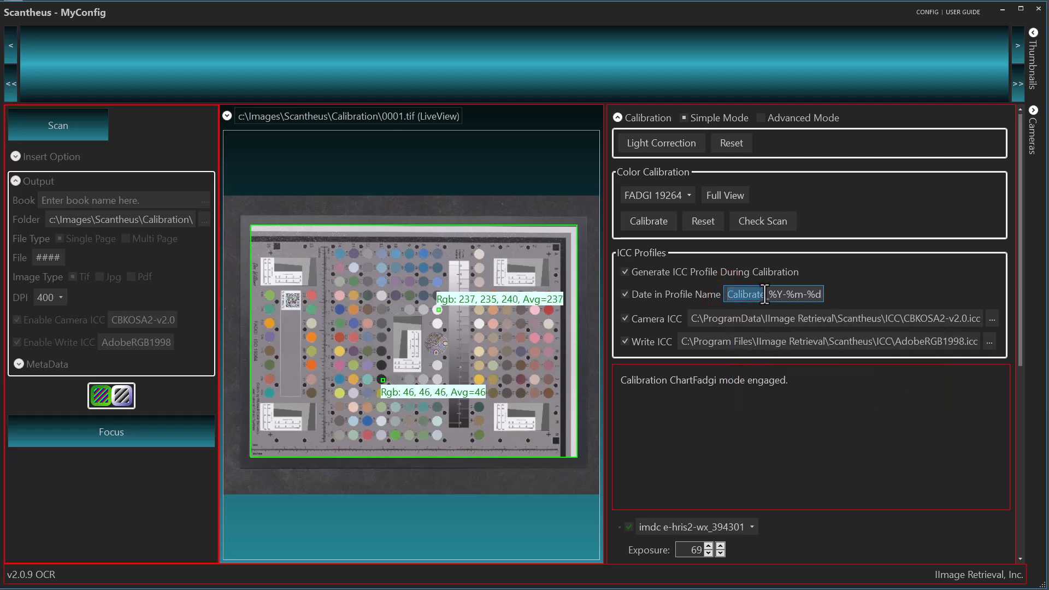
type("Greg")
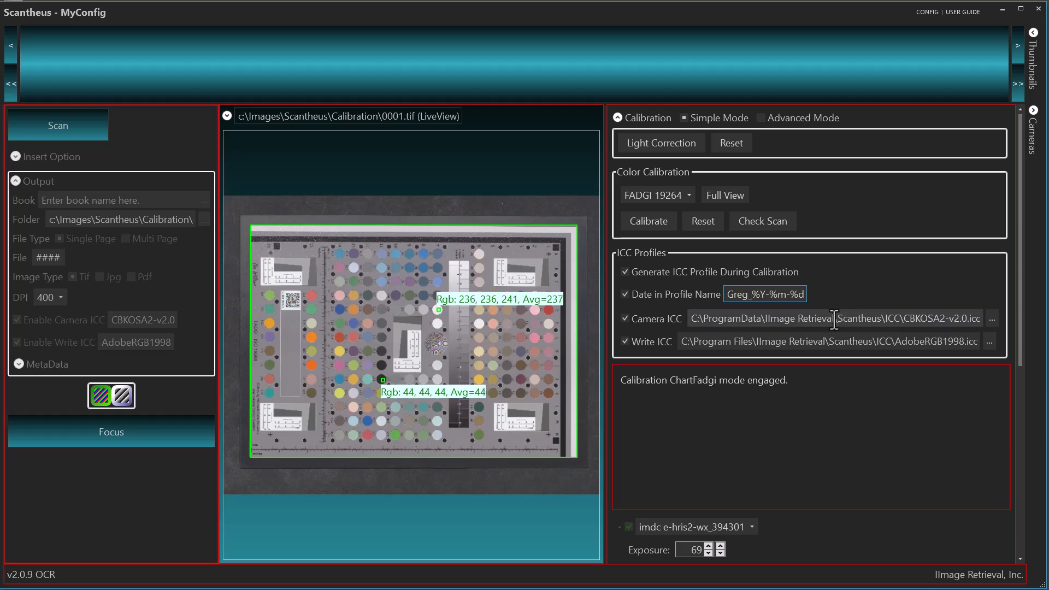
mouse_move(894, 321)
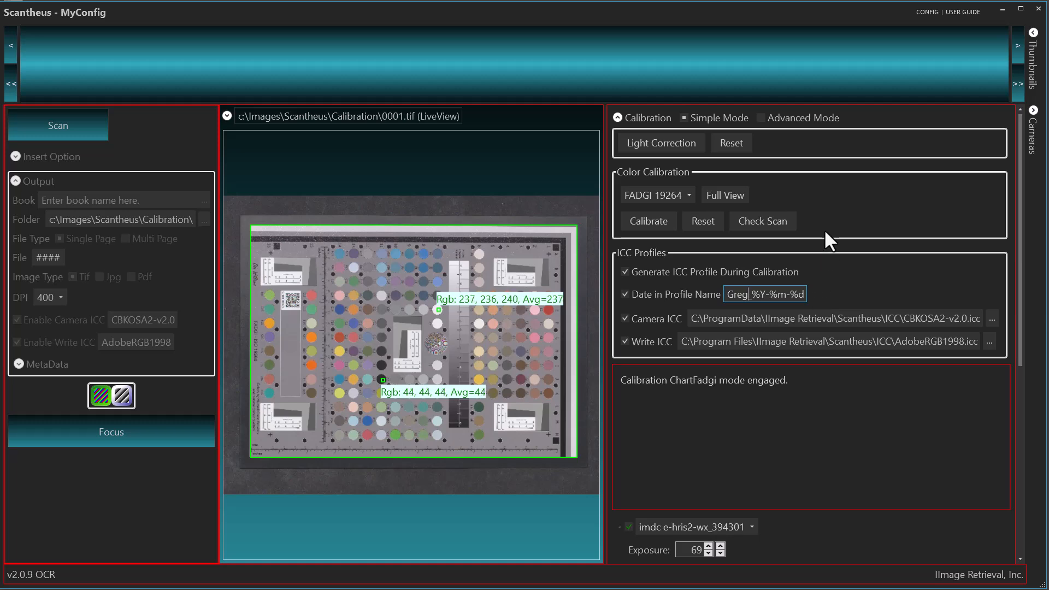
- Run the color calibration with the FADGI 19264 chart, accept the date-based profile name and review the calibration log and resulting settings
left_click(645, 219)
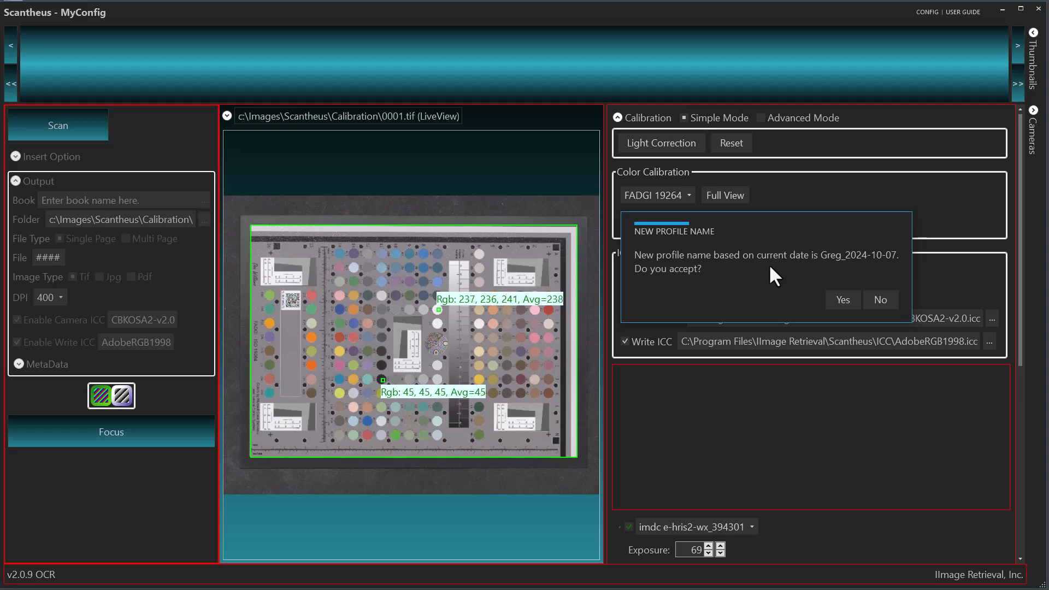
left_click(843, 300)
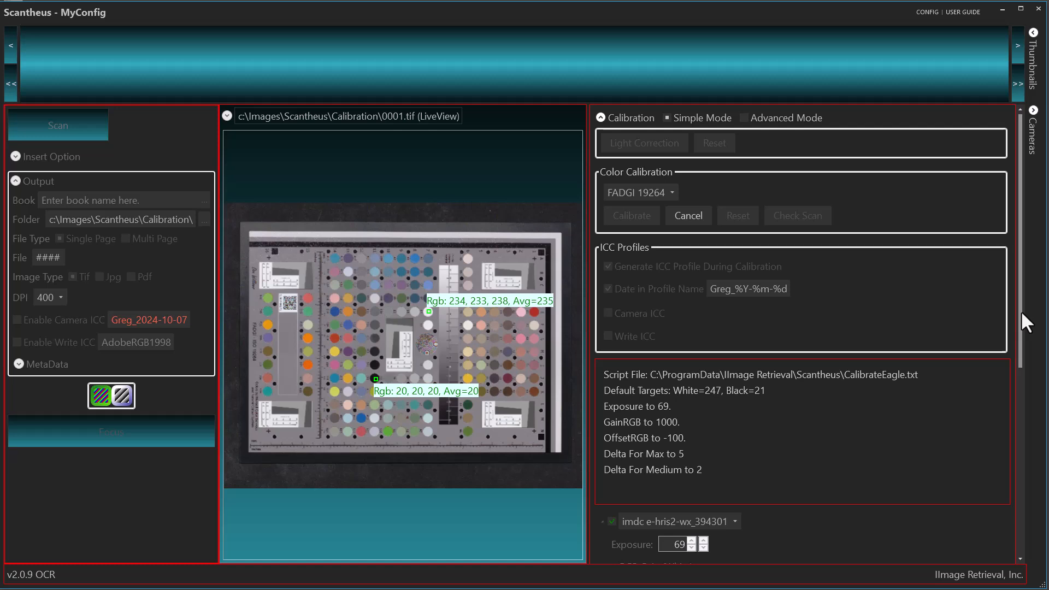
left_click_drag(1021, 312, 1010, 417)
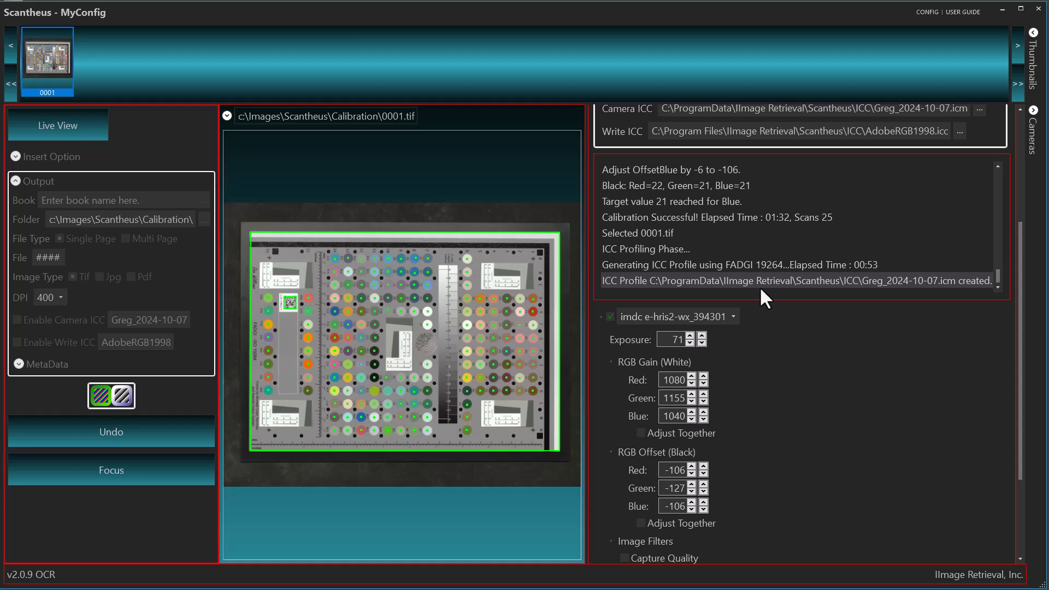
left_click_drag(1021, 290, 1032, 171)
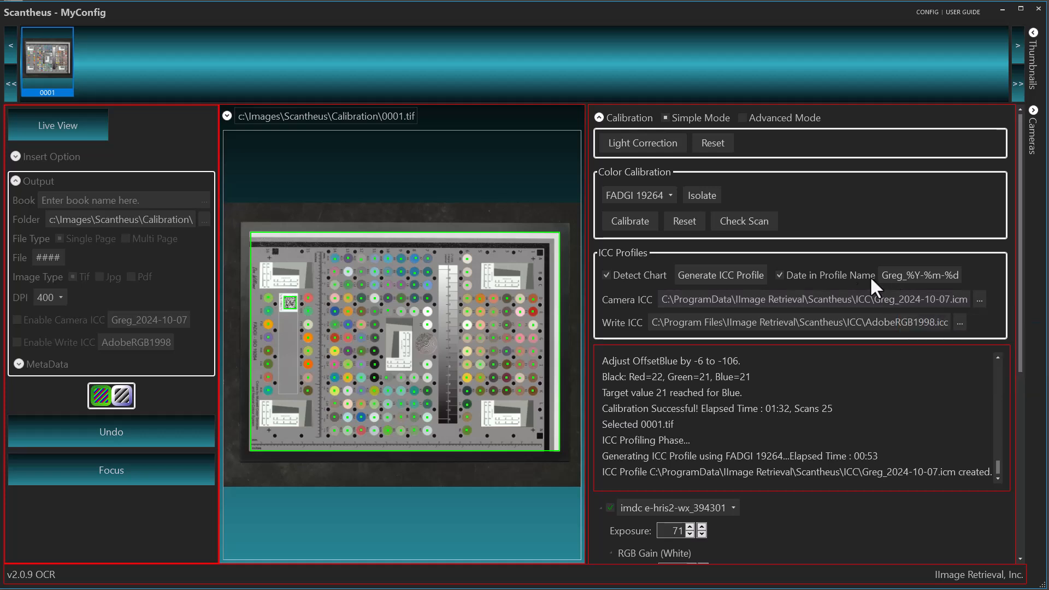
- Leave calibration mode and save the current settings to the Default configuration, overwriting the existing one
left_click(599, 117)
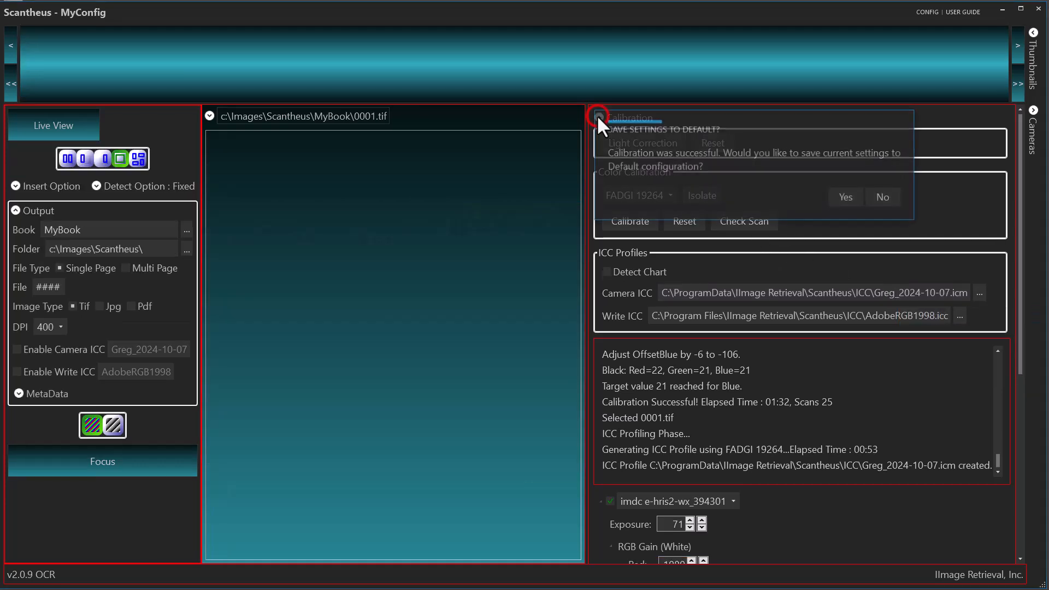
left_click(846, 196)
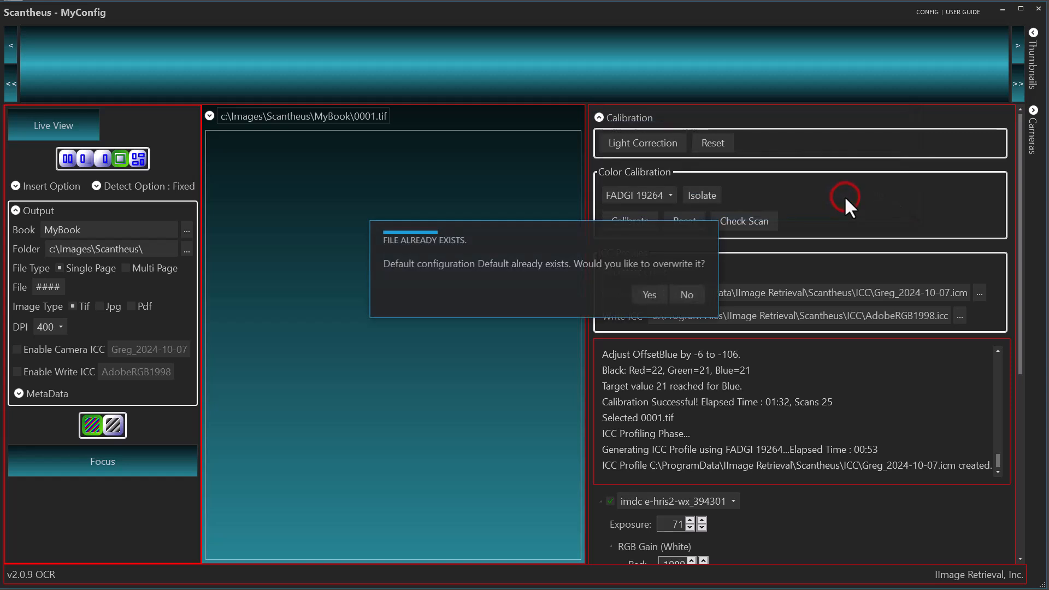
left_click(648, 295)
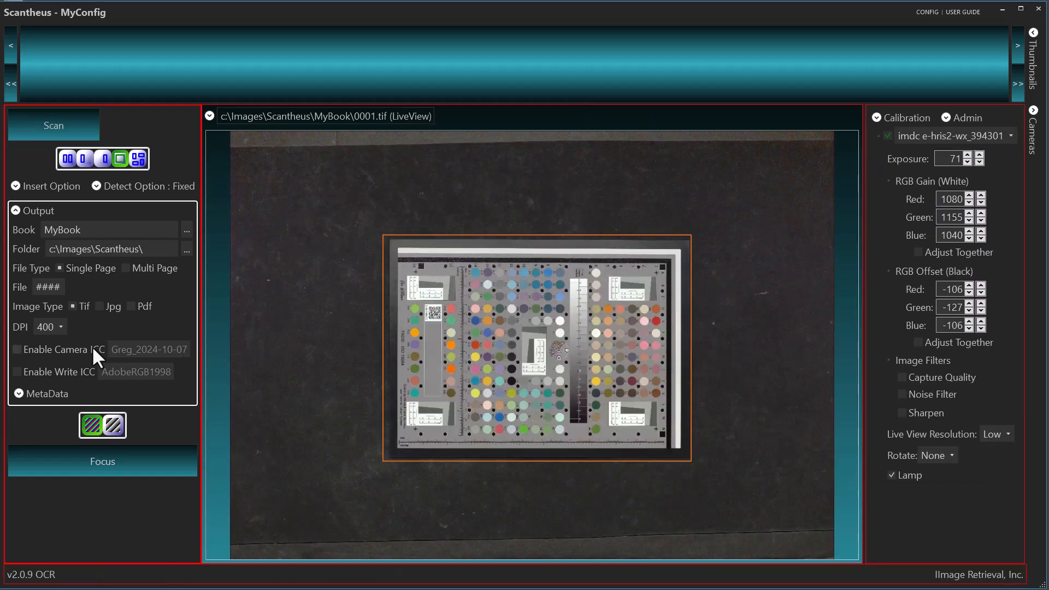
- Enable Camera ICC and Write ICC for the output, and turn the Capture Quality and Noise Filter image filters on
left_click(15, 371)
left_click(902, 377)
left_click(902, 395)
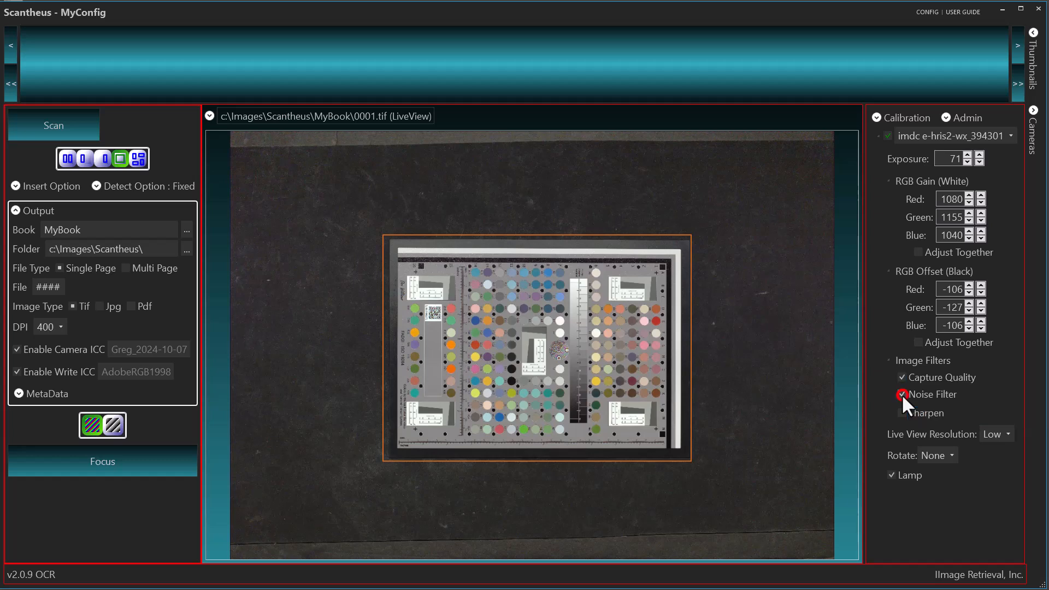